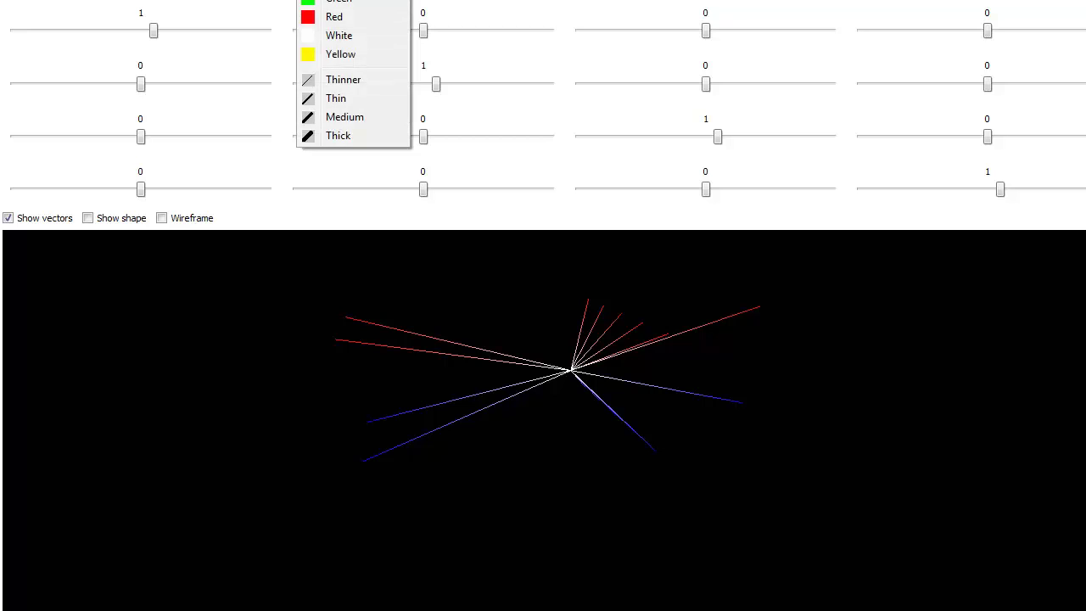
Step: Annotate the tips of the left and right red vectors and the blue vectors on screen
left_click(356, 136)
left_click(343, 317)
left_click_drag(337, 341, 326, 340)
left_click(370, 420)
left_click_drag(365, 462, 371, 456)
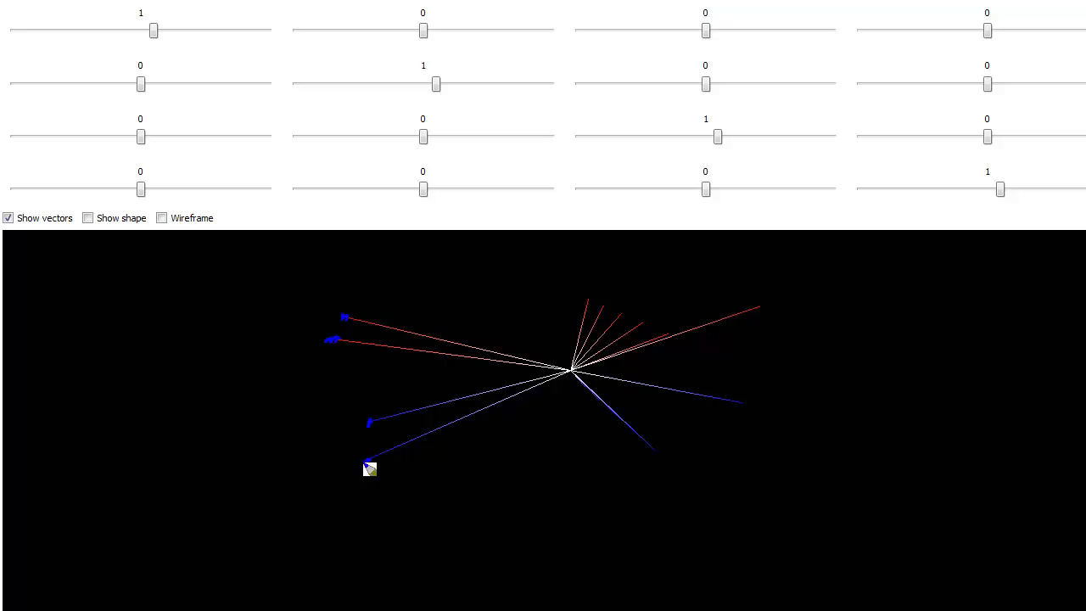
left_click(585, 298)
left_click_drag(592, 311, 651, 323)
left_click(667, 337)
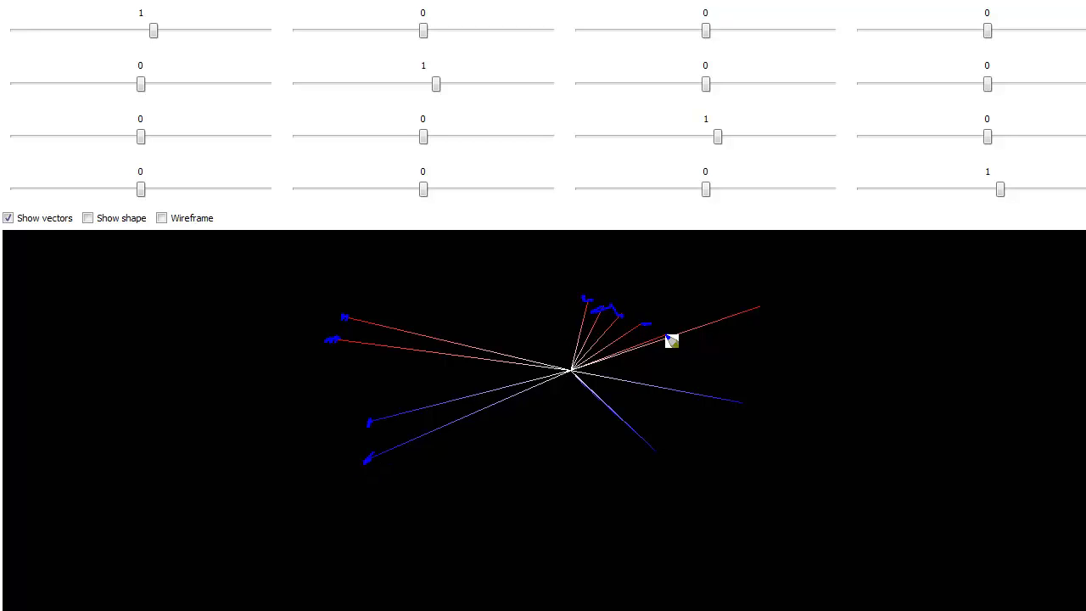
left_click(756, 307)
left_click(741, 412)
left_click(651, 451)
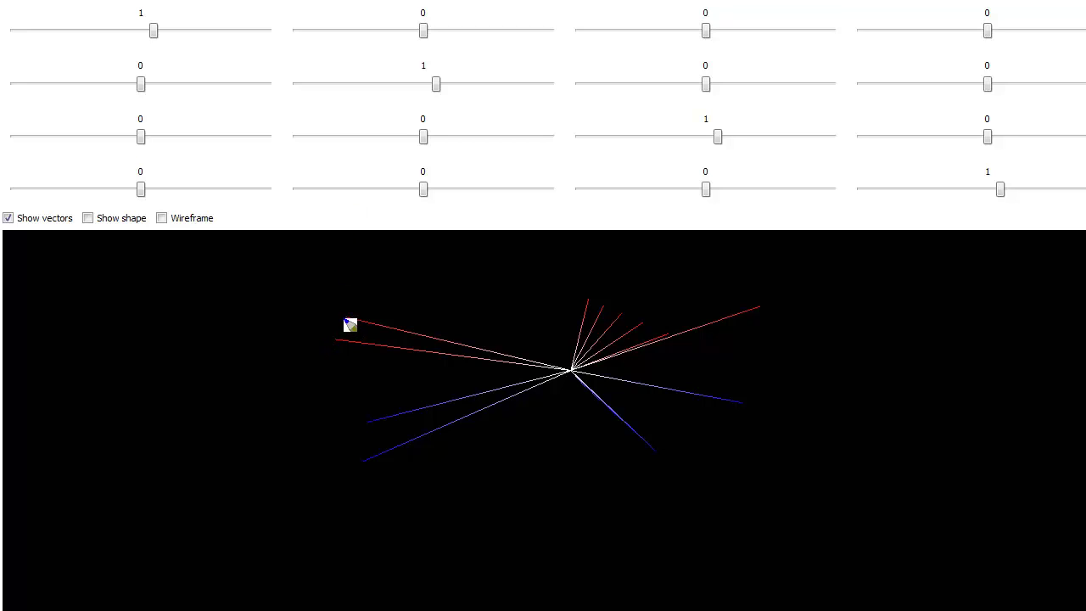
Step: Sketch the arrow outline through the vector tips, then clear all annotation strokes
mouse_move(349, 323)
left_mouse_down()
mouse_move(337, 344)
mouse_move(552, 350)
mouse_move(668, 335)
mouse_move(594, 299)
mouse_move(777, 309)
mouse_move(657, 356)
left_mouse_up()
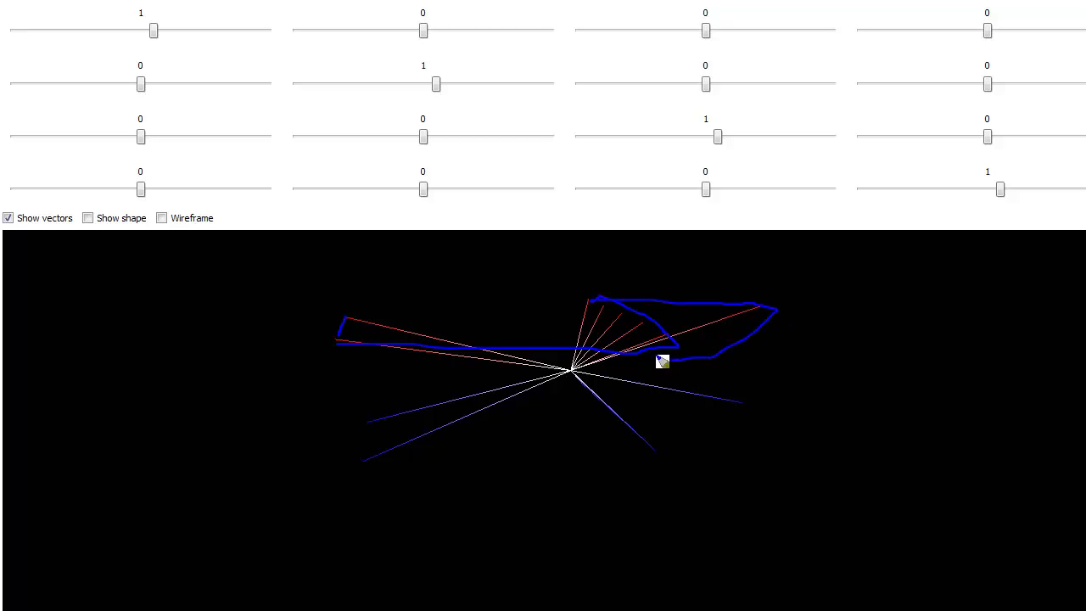
mouse_move(362, 437)
left_mouse_down()
mouse_move(362, 457)
mouse_move(339, 350)
left_mouse_up()
left_click_drag(357, 390, 365, 414)
left_click_drag(365, 348, 364, 336)
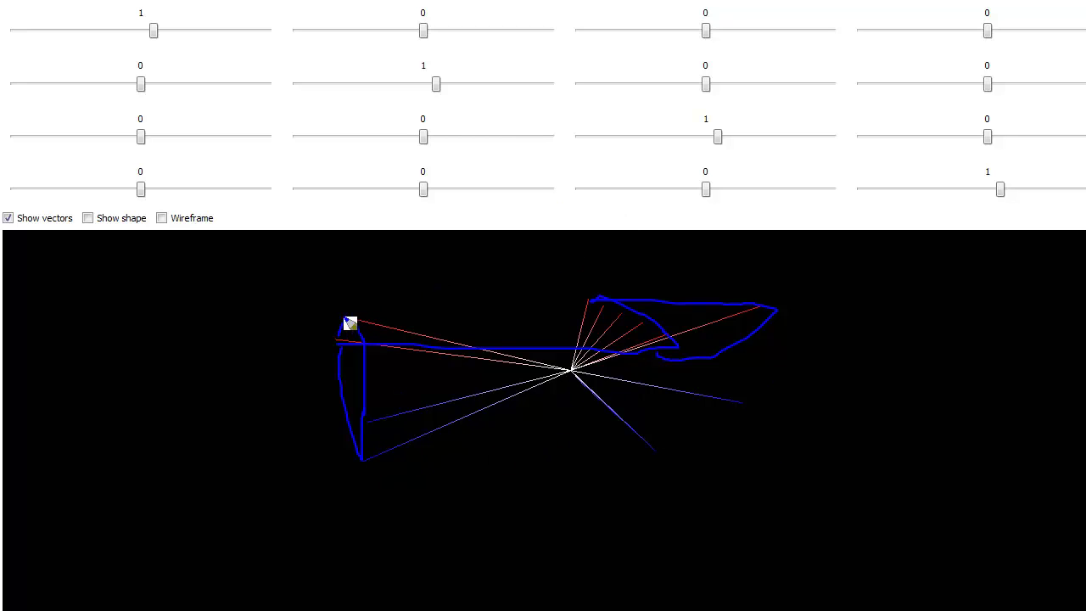
left_click_drag(348, 320, 613, 311)
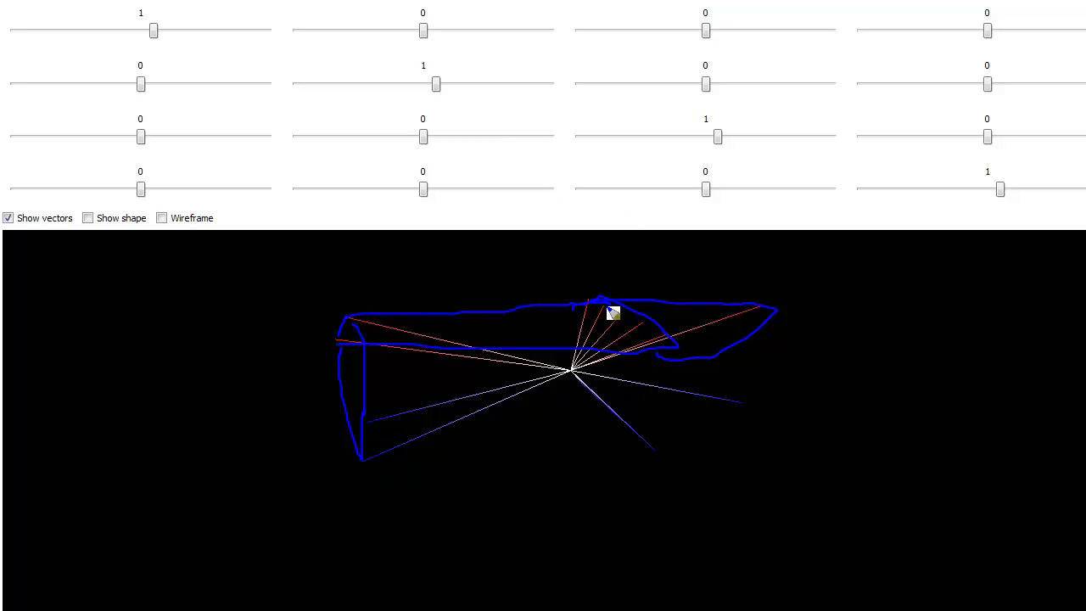
key("c")
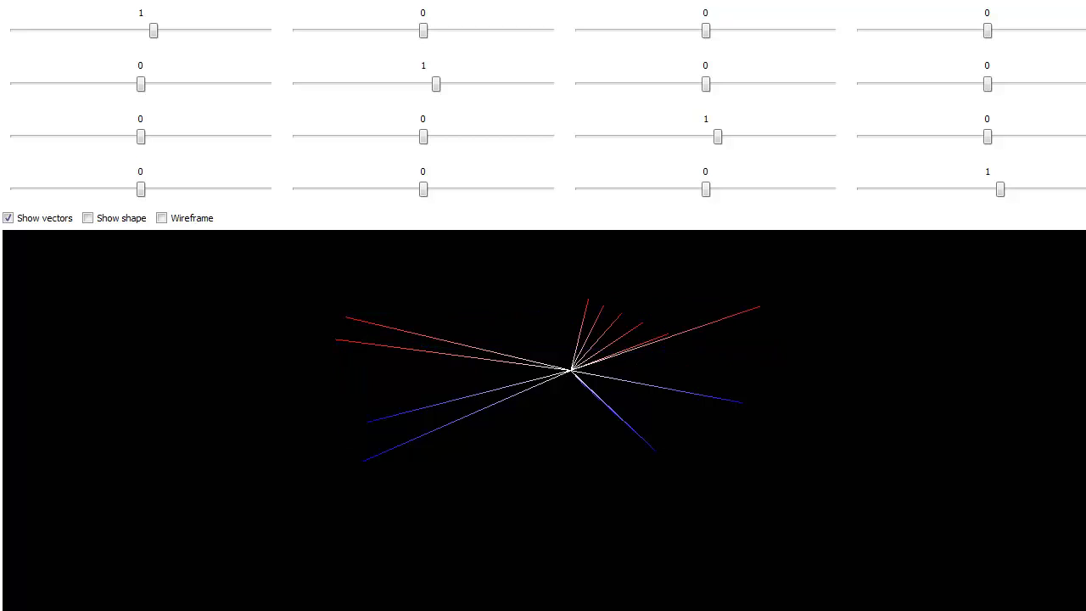
Step: Display the arrow as a wireframe around the vectors, then switch it to solid red-and-green faces
left_click(161, 219)
left_click(88, 219)
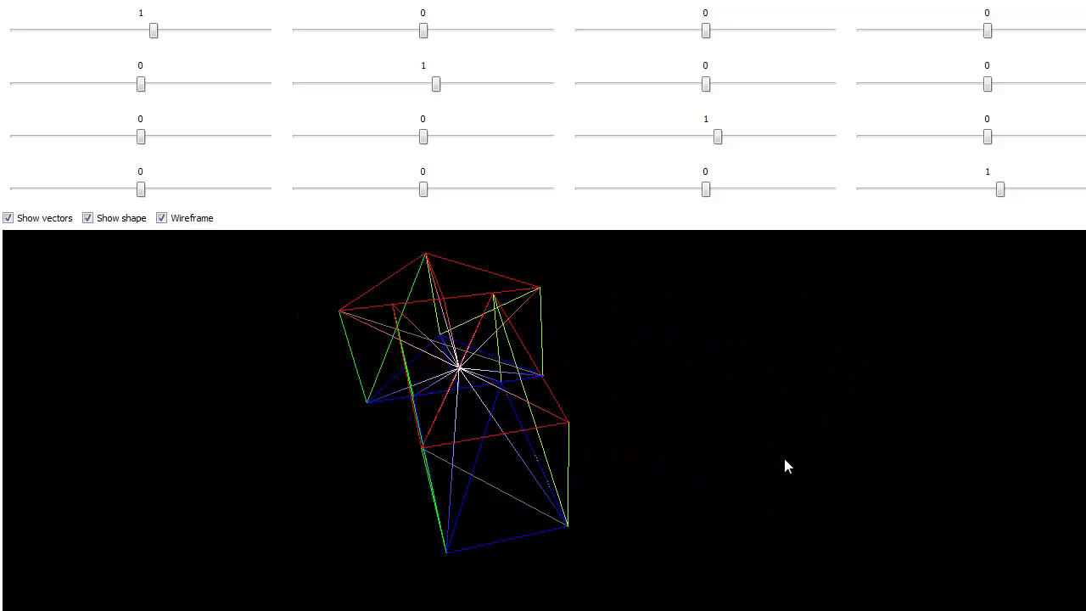
left_click(88, 218)
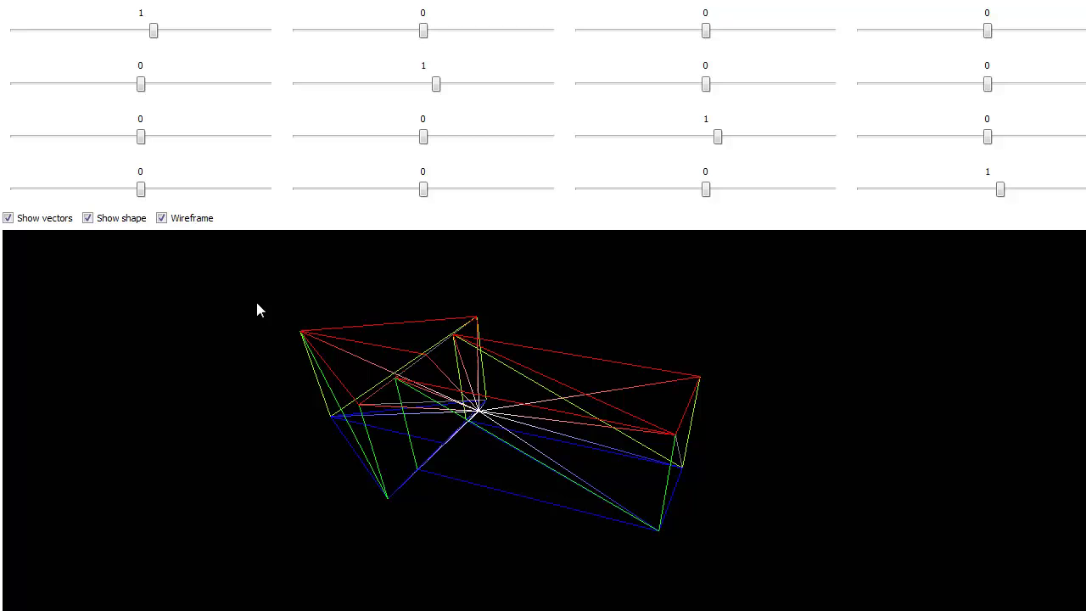
left_click(162, 219)
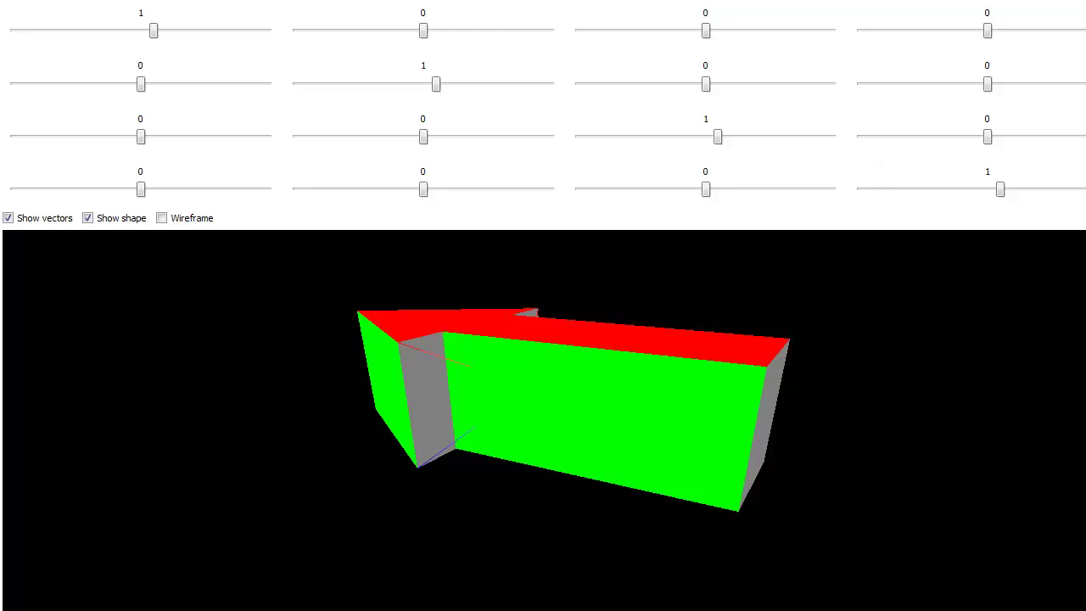
mouse_move(129, 6)
left_mouse_down()
mouse_move(105, 6)
mouse_move(87, 170)
mouse_move(103, 200)
left_mouse_up()
mouse_move(169, 17)
left_mouse_down()
mouse_move(229, 17)
mouse_move(224, 193)
mouse_move(188, 194)
left_mouse_up()
left_click_drag(399, 10, 370, 134)
left_click_drag(372, 173, 440, 210)
mouse_move(473, 10)
left_mouse_down()
mouse_move(511, 194)
mouse_move(473, 202)
left_mouse_up()
mouse_move(672, 4)
left_mouse_down()
mouse_move(632, 20)
mouse_move(635, 205)
mouse_move(656, 201)
left_mouse_up()
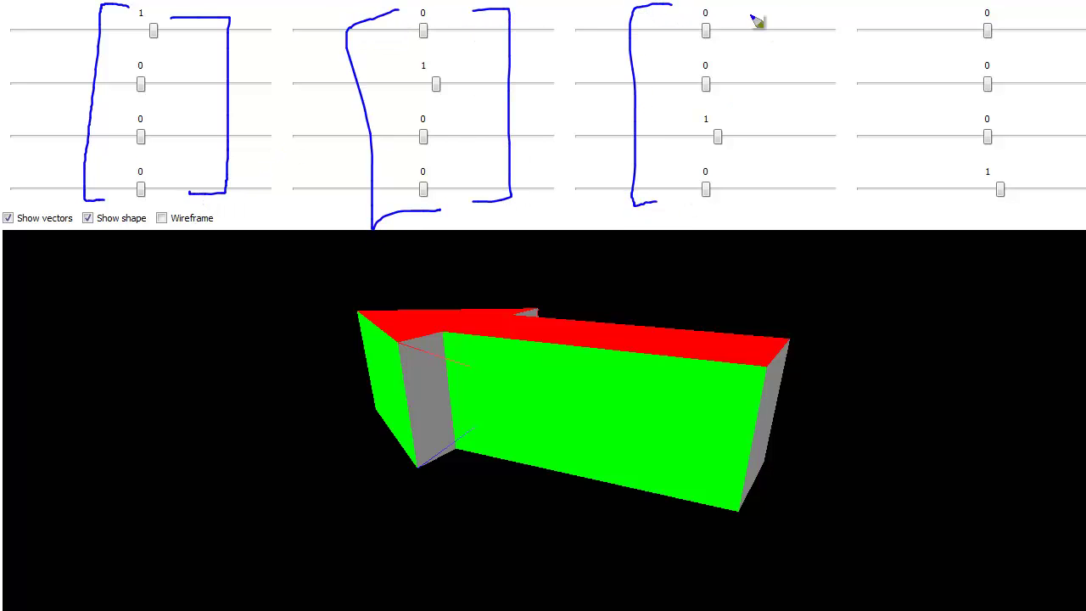
mouse_move(749, 12)
left_mouse_down()
mouse_move(779, 193)
mouse_move(742, 209)
left_mouse_up()
mouse_move(975, 6)
left_mouse_down()
mouse_move(934, 56)
mouse_move(906, 205)
mouse_move(943, 214)
mouse_move(1036, 9)
mouse_move(1031, 212)
mouse_move(977, 219)
left_mouse_up()
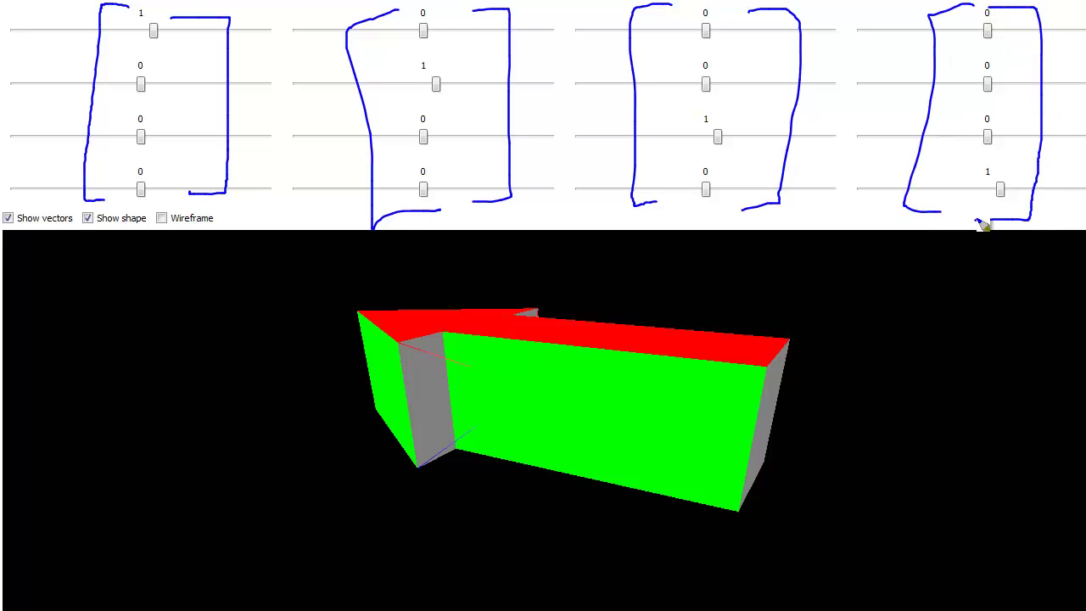
left_click_drag(152, 32, 145, 41)
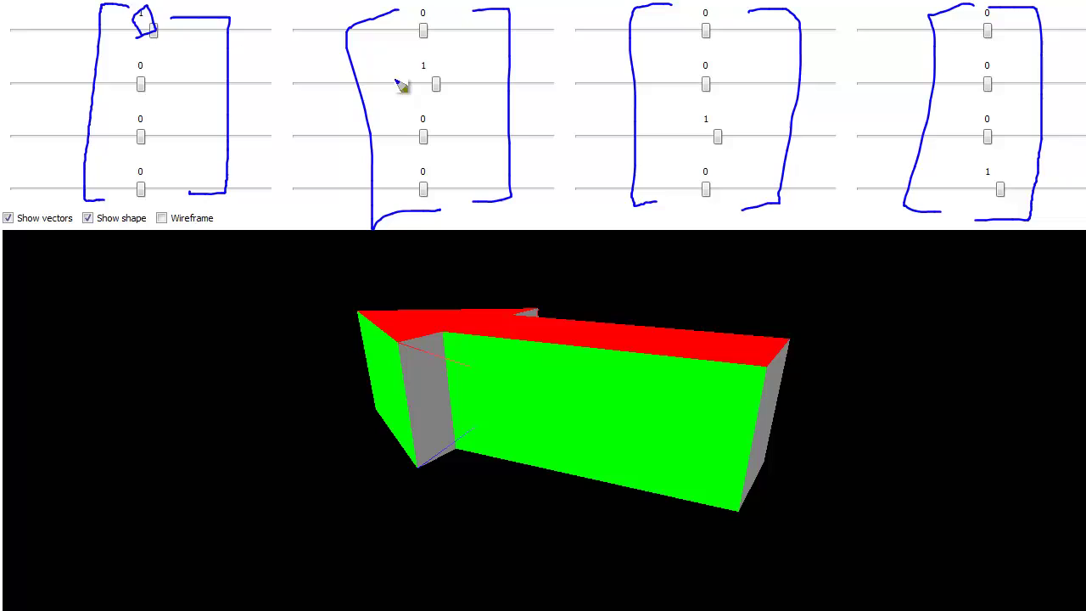
left_click_drag(400, 85, 397, 83)
left_click_drag(686, 142, 690, 145)
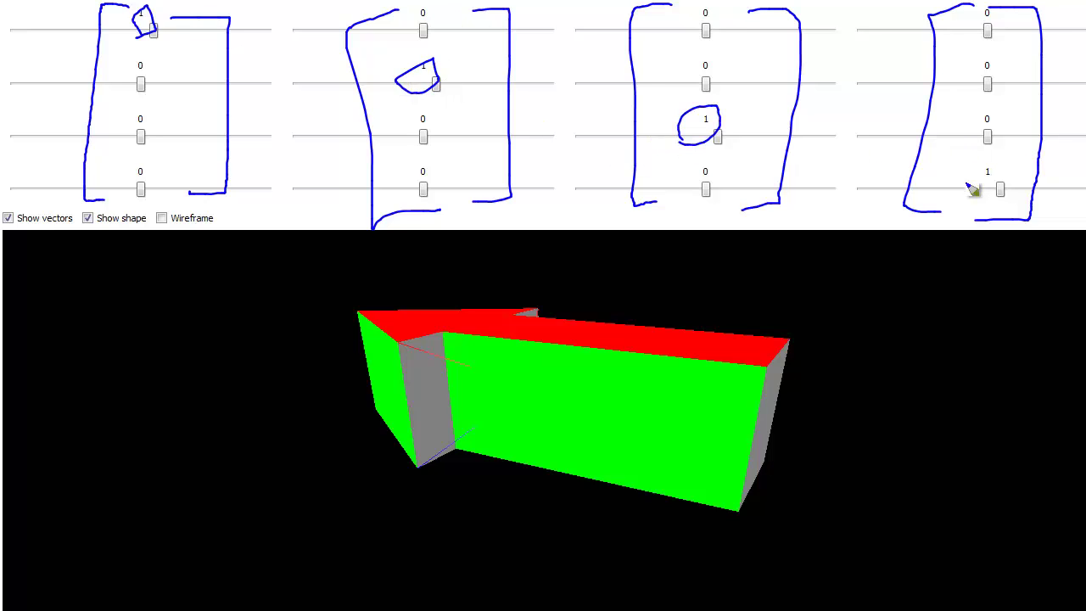
left_click_drag(970, 187, 978, 188)
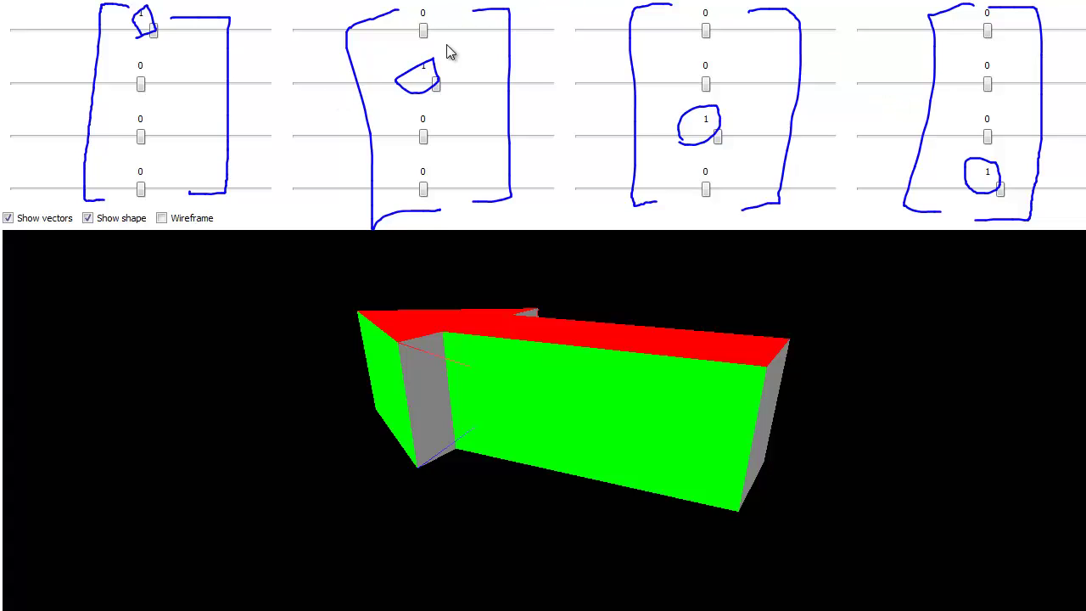
key("Escape")
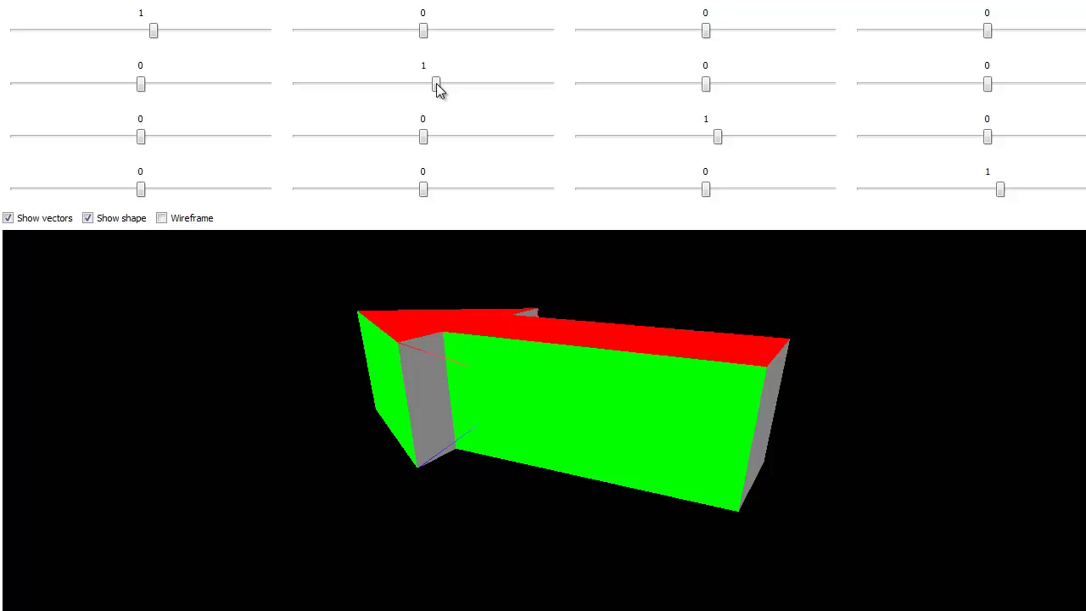
left_click(88, 219)
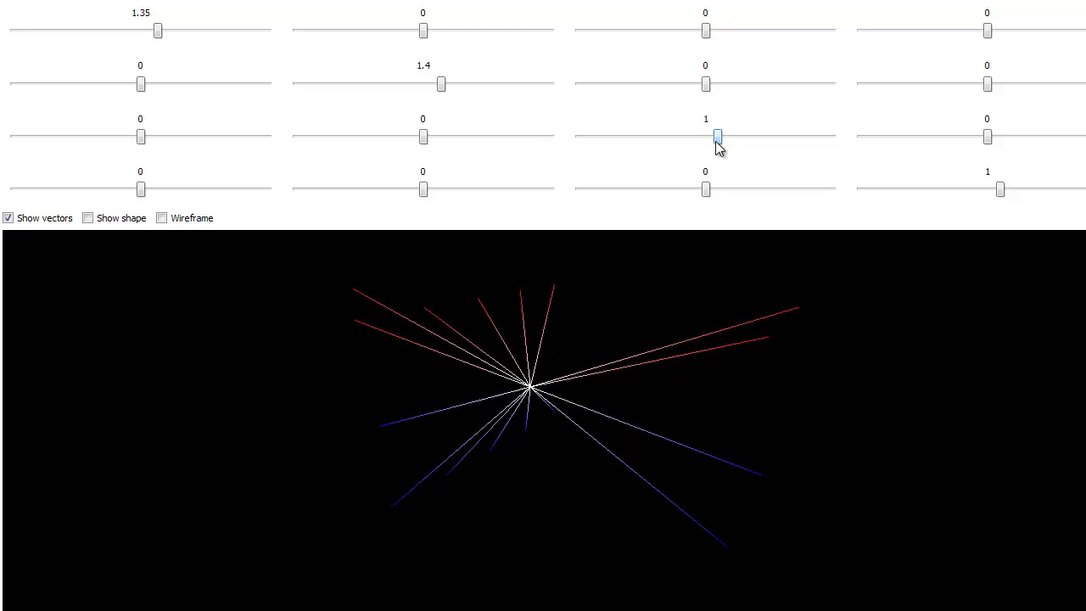
left_click_drag(442, 85, 441, 90)
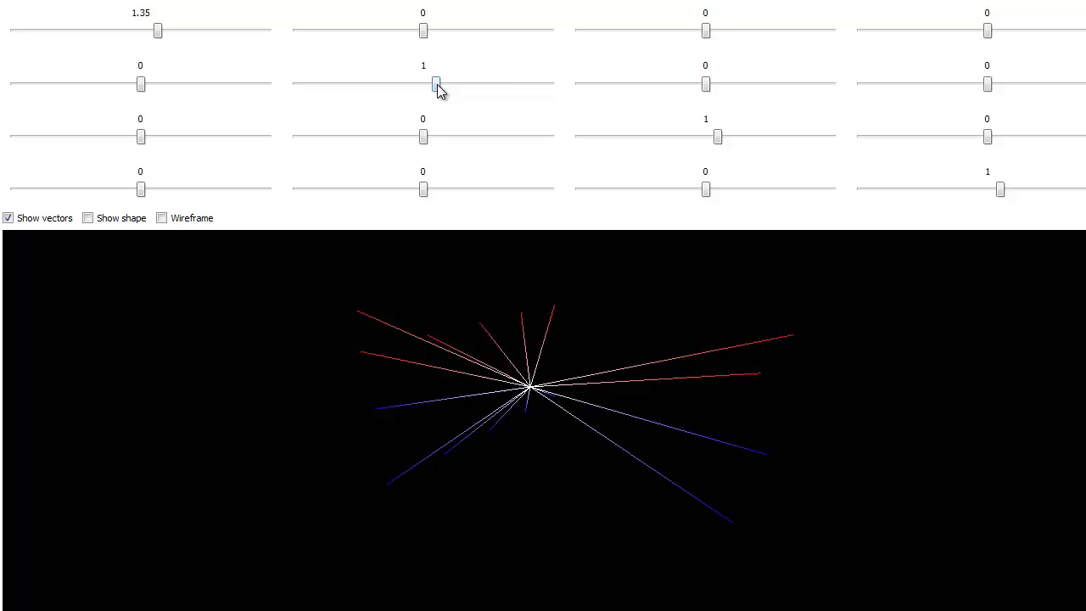
left_click_drag(155, 34, 154, 34)
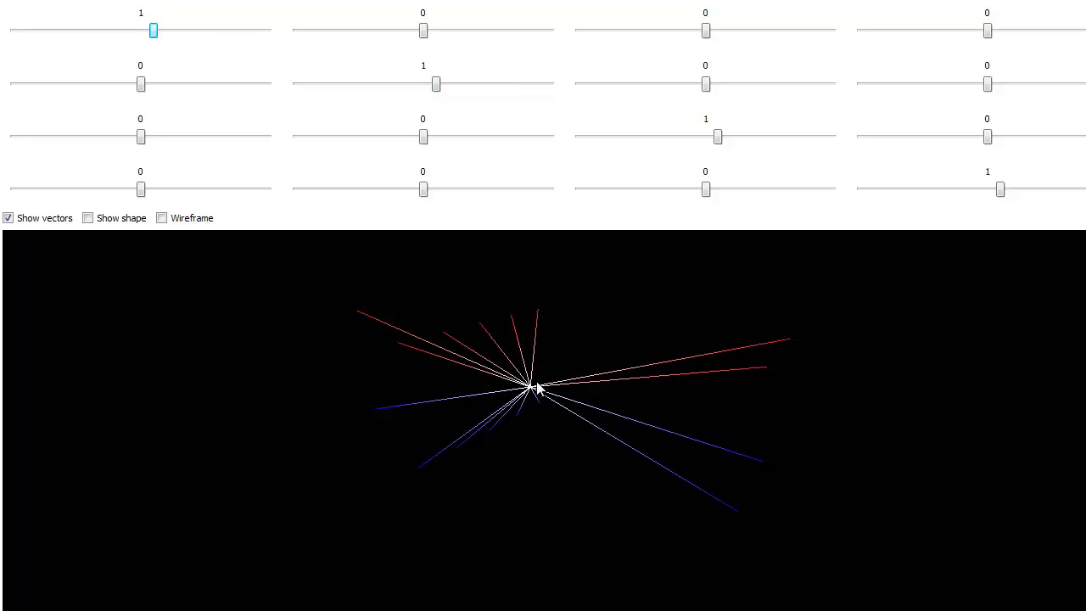
Step: Show the arrow shape and stretch it with diagonal scale entries 2.5, 0.95 and 1
left_click(89, 219)
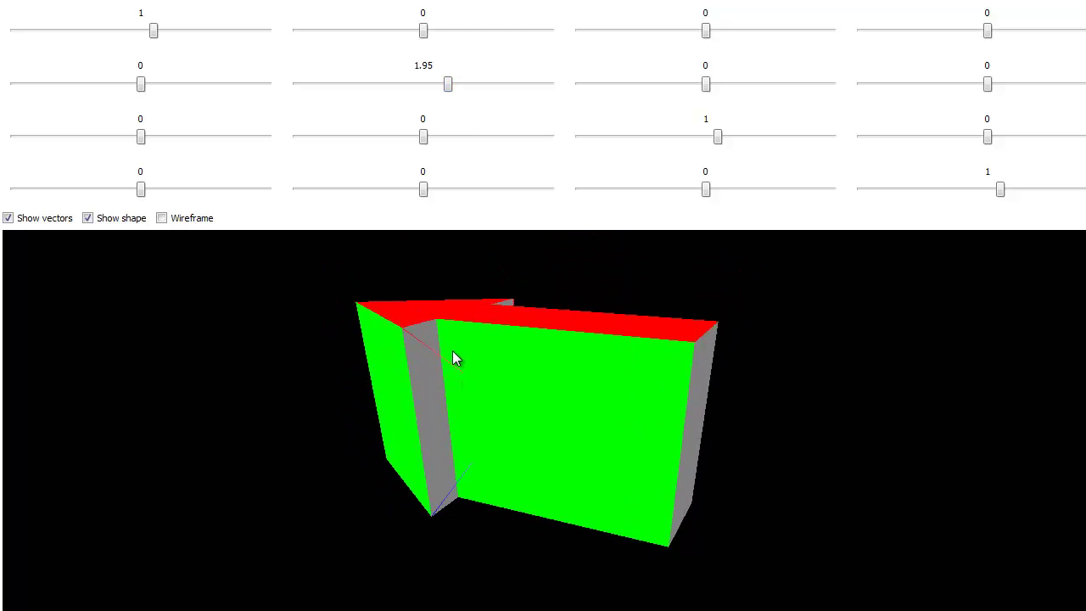
mouse_move(450, 88)
left_mouse_down()
mouse_move(468, 91)
mouse_move(435, 89)
left_mouse_up()
mouse_move(156, 34)
left_mouse_down()
mouse_move(194, 46)
mouse_move(174, 41)
left_mouse_up()
mouse_move(713, 145)
left_mouse_down()
mouse_move(681, 146)
mouse_move(717, 146)
left_mouse_up()
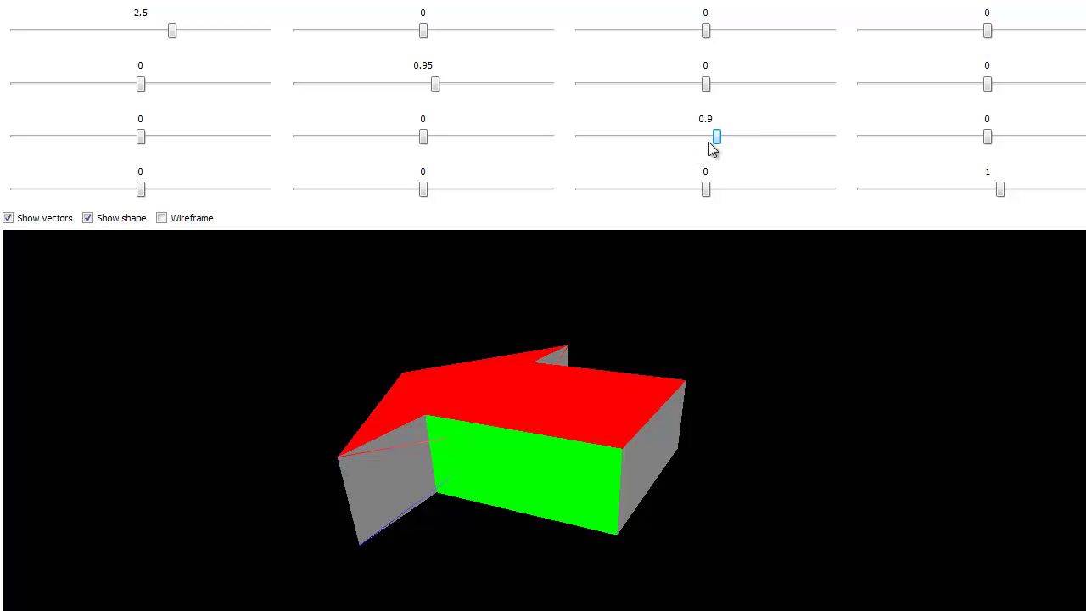
mouse_move(712, 141)
left_mouse_down()
mouse_move(688, 139)
mouse_move(717, 142)
left_mouse_up()
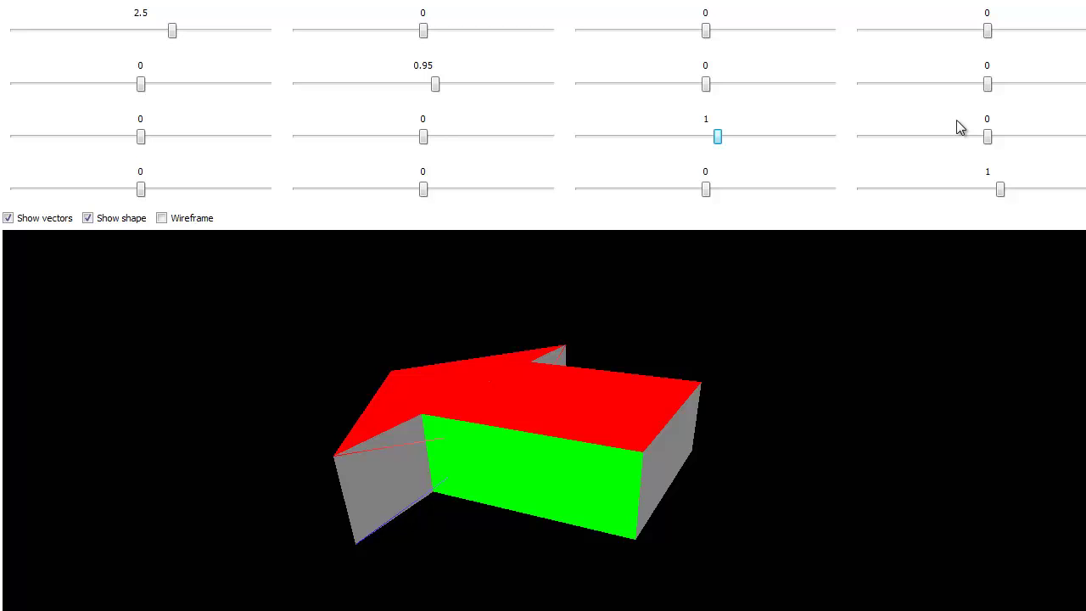
Step: Return the y and x diagonal scale entries to exactly 1
left_click(435, 85)
key("Right")
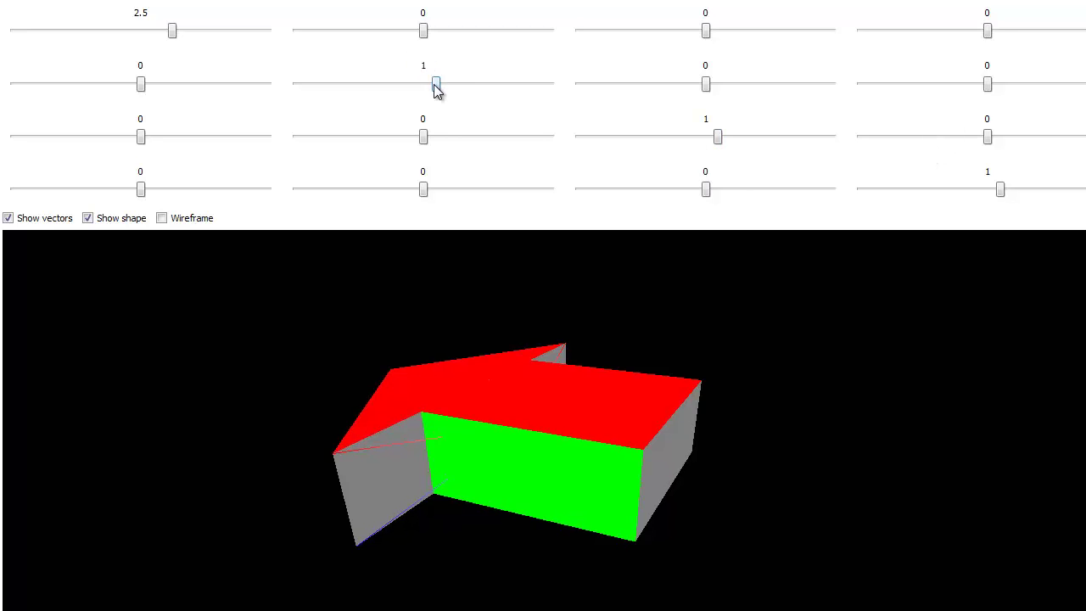
left_click_drag(169, 29, 154, 31)
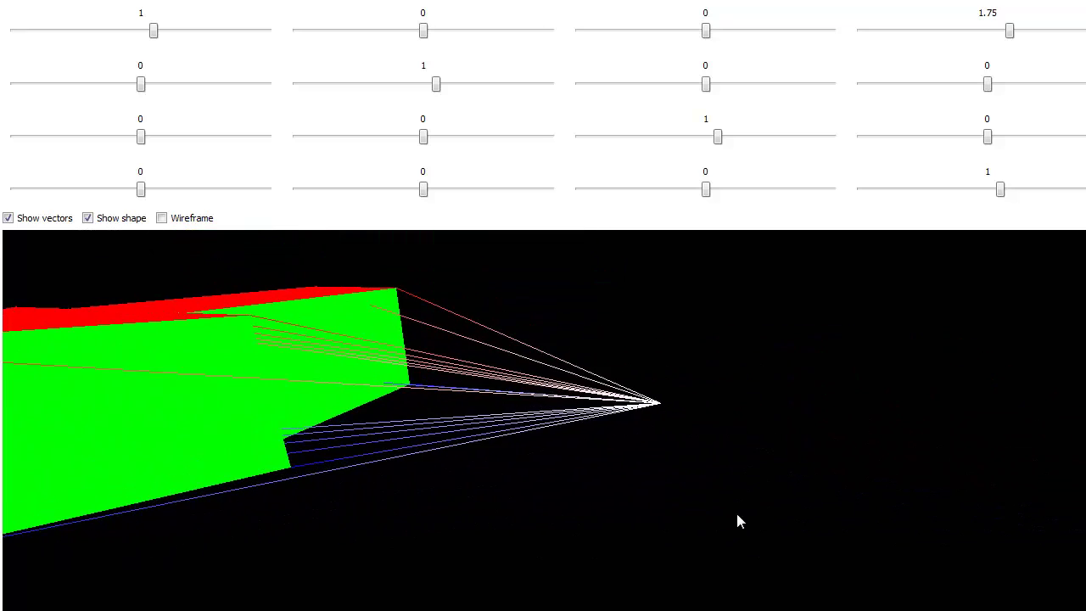
Step: Raise the fourth-column x translation to about 4.25, then lower it to 1.2
left_click_drag(1011, 30, 1047, 43)
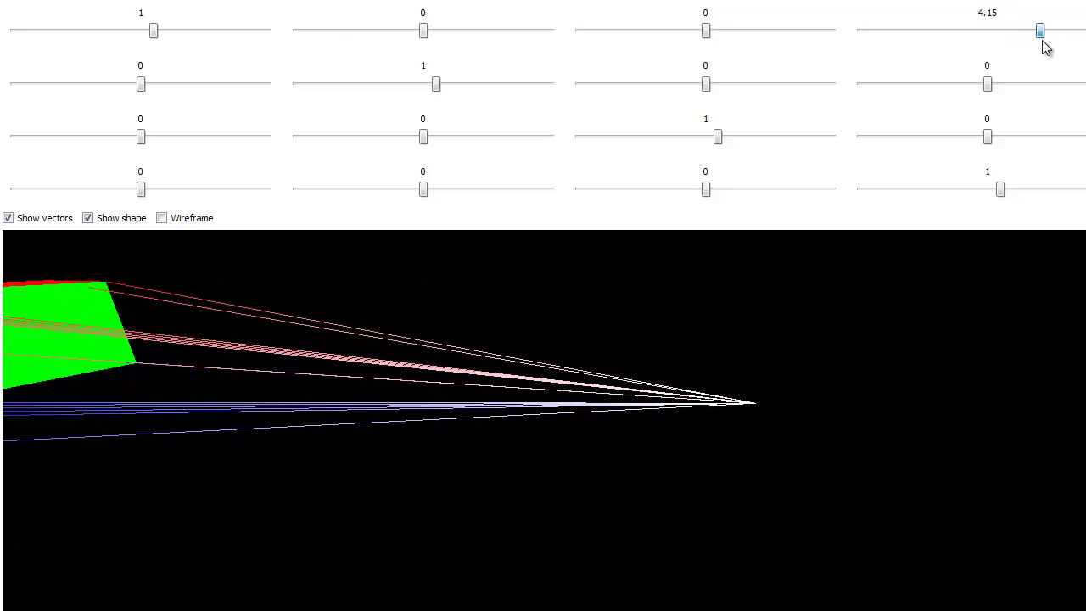
left_click_drag(806, 367, 764, 360)
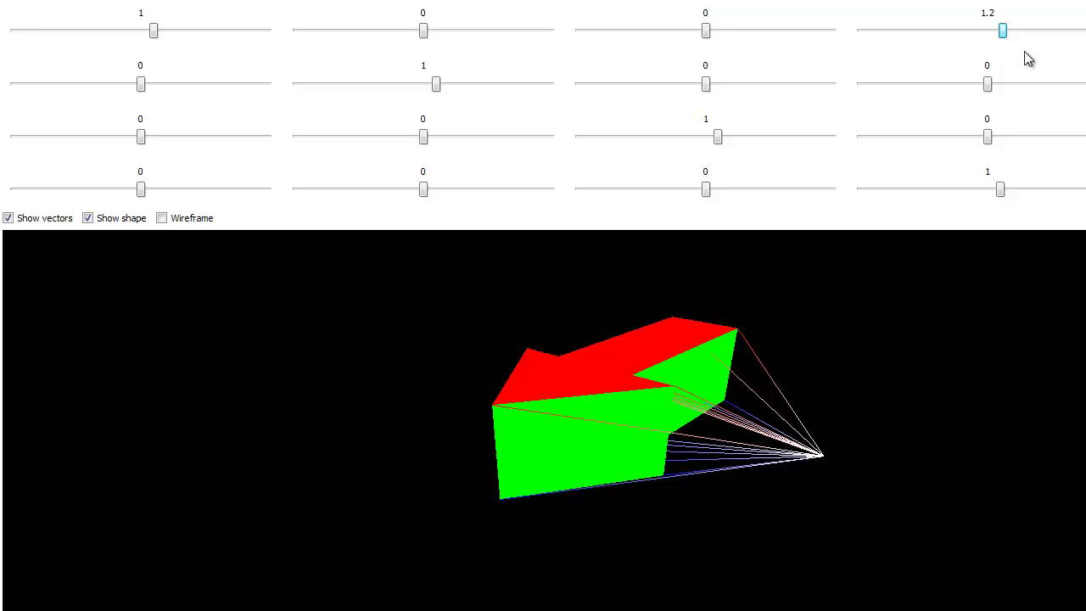
Step: Sweep the fourth-column x translation through values such as 1.95, moving the arrow further along x
mouse_move(1004, 32)
left_mouse_down()
mouse_move(979, 32)
mouse_move(1009, 37)
left_mouse_up()
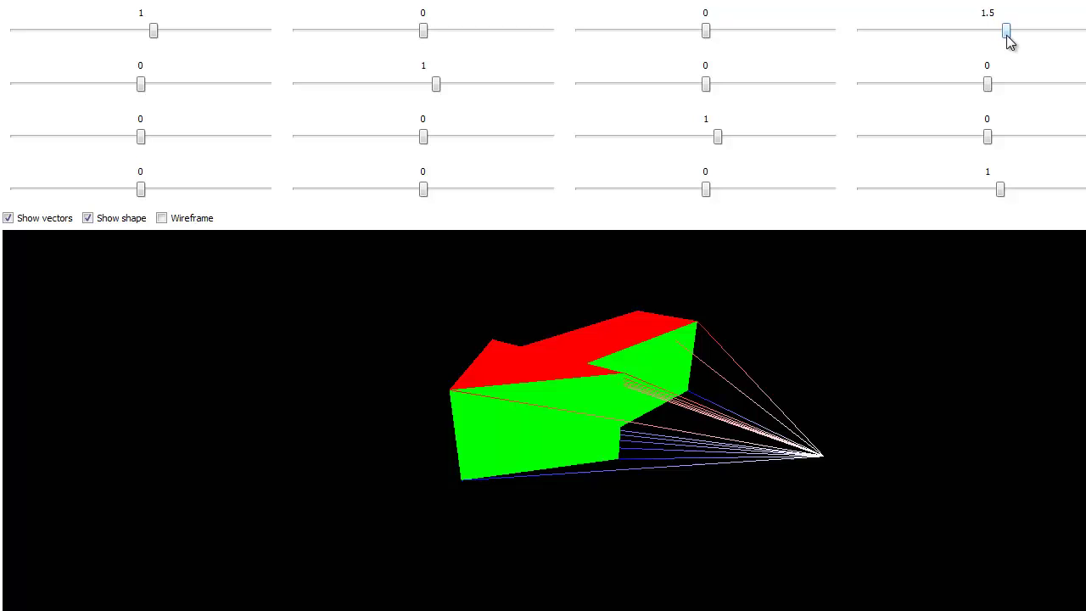
mouse_move(1010, 43)
left_mouse_down()
mouse_move(996, 31)
mouse_move(1017, 34)
left_mouse_up()
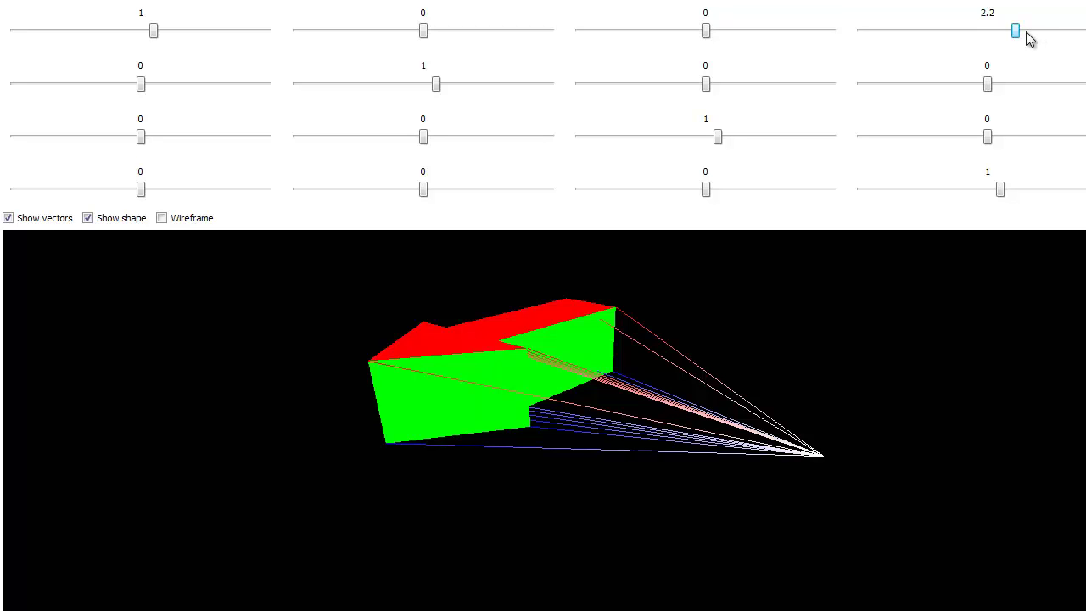
left_click_drag(1023, 39, 1036, 36)
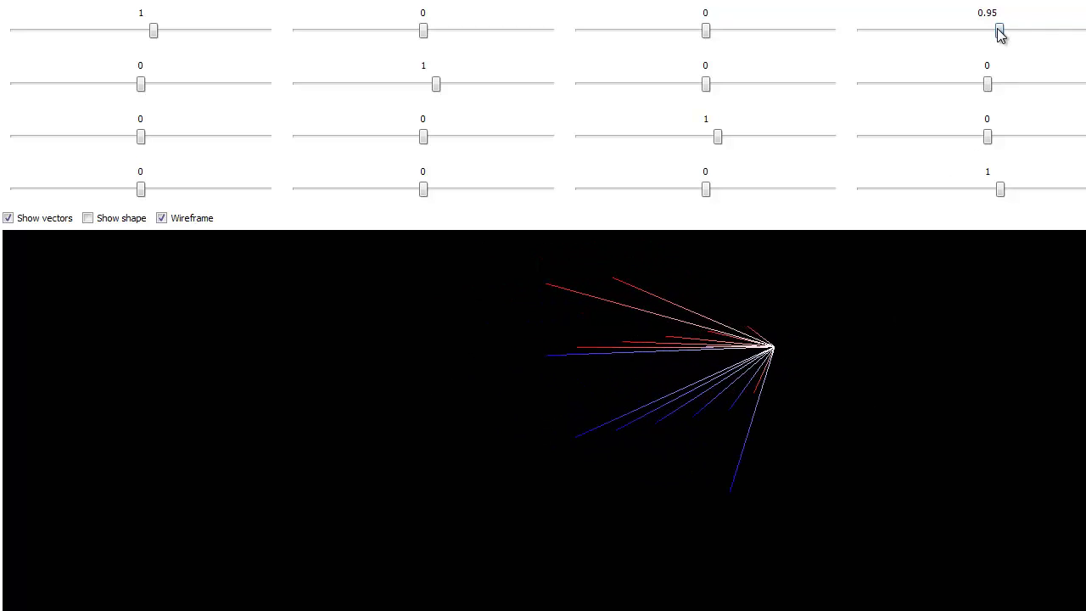
Step: Translate the vector fan 1.9 along x and 0.75 along y
left_click_drag(999, 32, 1010, 68)
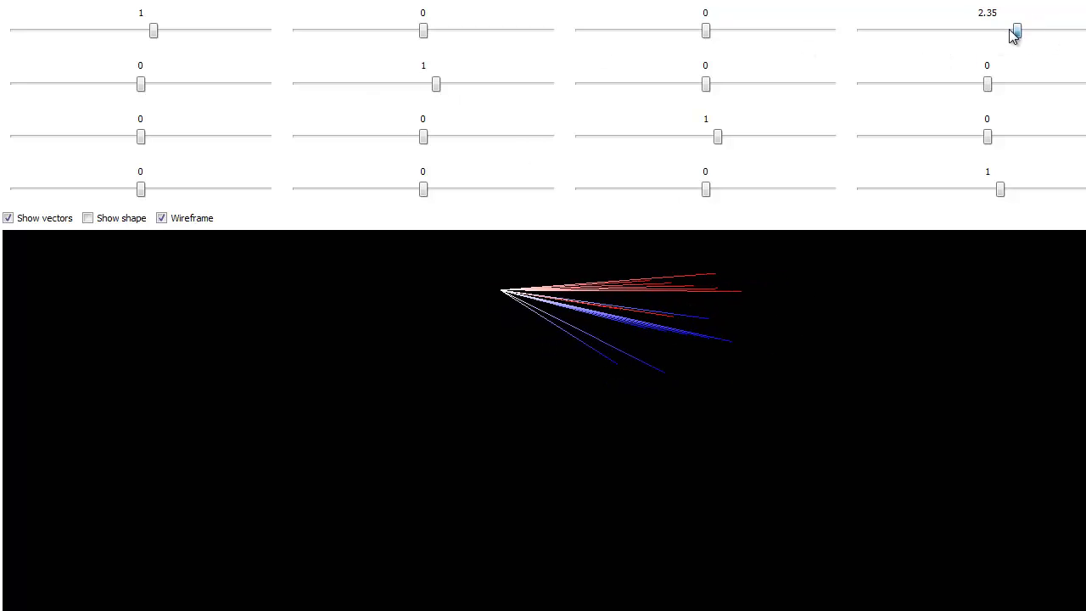
mouse_move(1016, 32)
left_mouse_down()
mouse_move(976, 32)
mouse_move(1012, 32)
left_mouse_up()
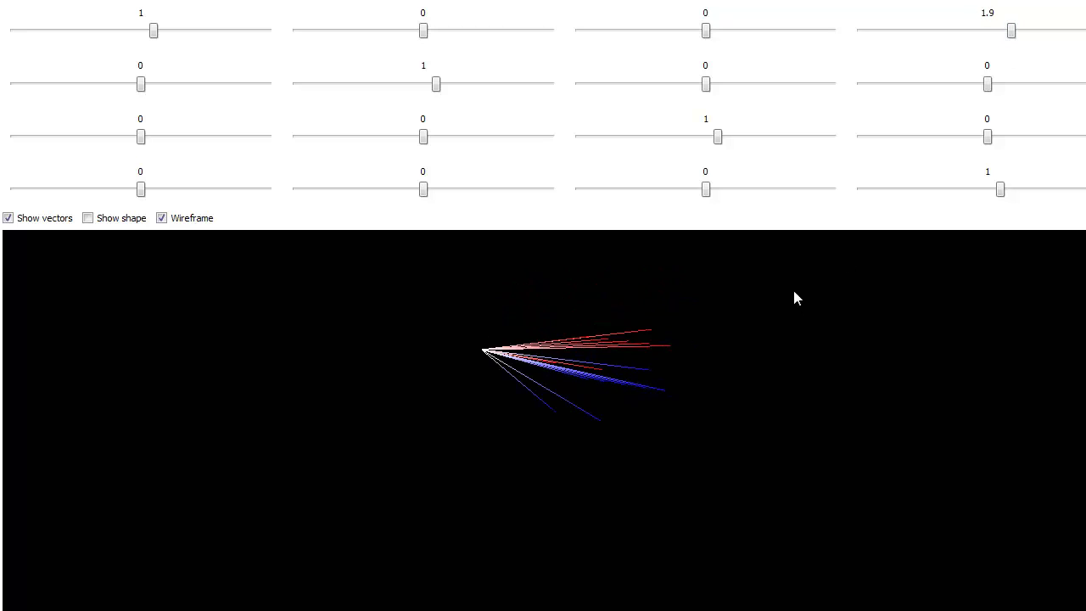
left_click_drag(987, 84, 997, 85)
Step: Show the arrow as solid faces and set its y translation to 0.25 and z translation to 0.6
left_click(88, 219)
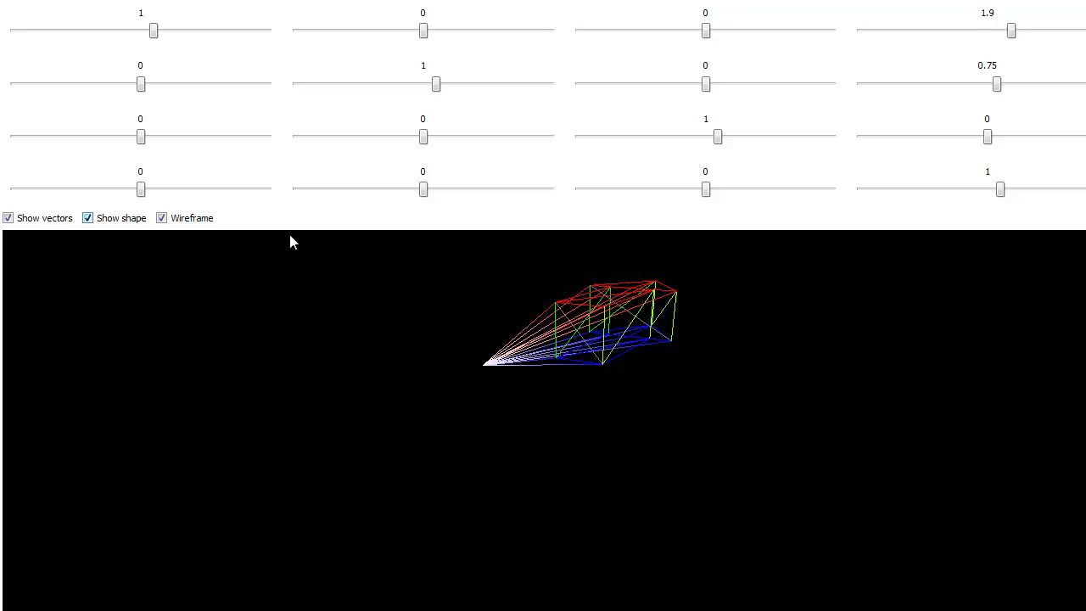
left_click(162, 219)
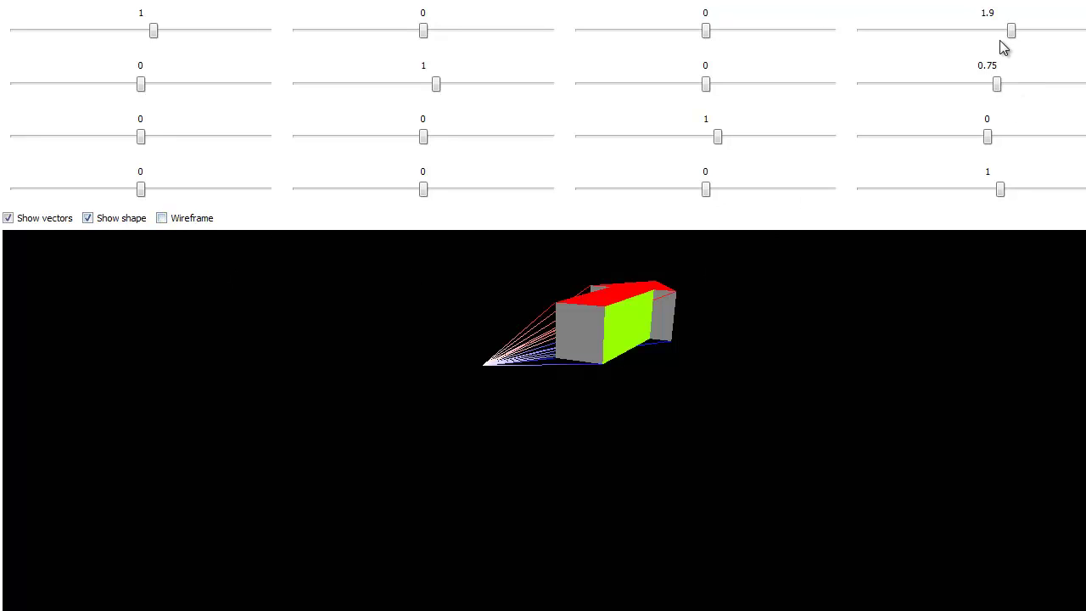
mouse_move(996, 85)
left_mouse_down()
mouse_move(1009, 85)
mouse_move(991, 85)
left_mouse_up()
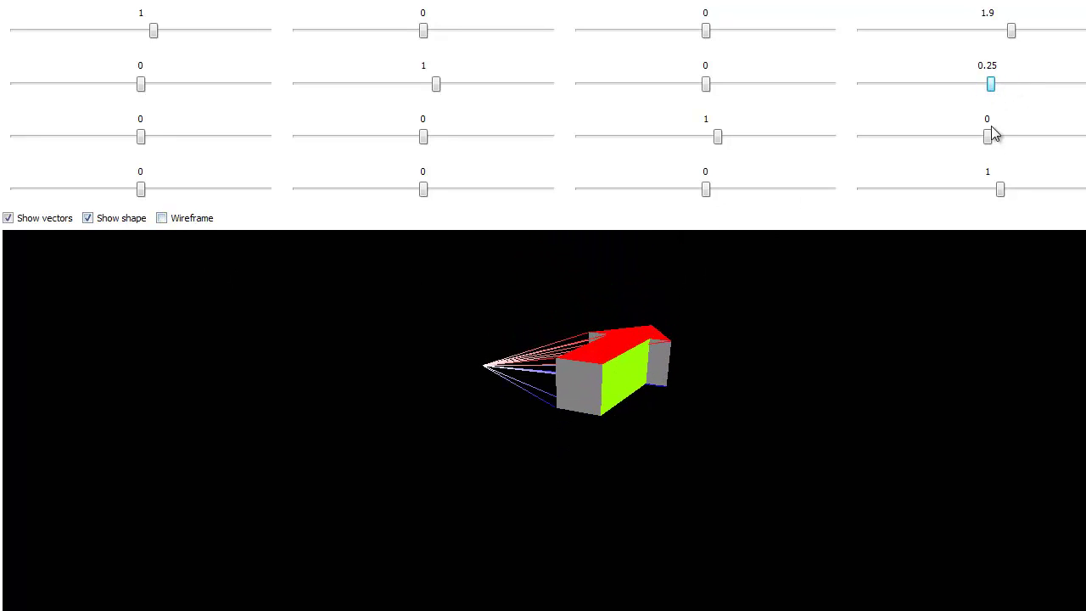
mouse_move(989, 137)
left_mouse_down()
mouse_move(963, 141)
mouse_move(996, 143)
left_mouse_up()
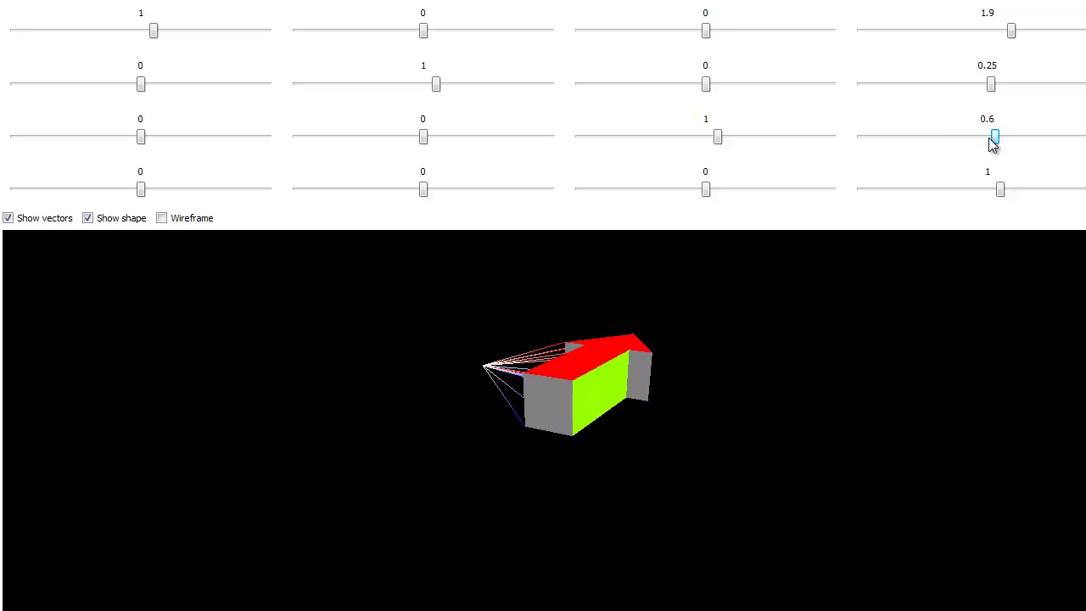